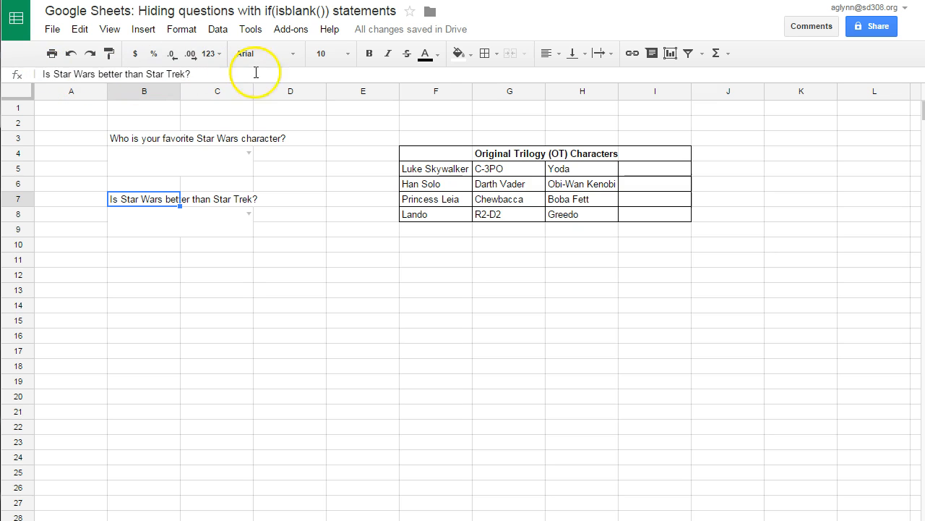
- Insert =if(isblank(B4) before the question text in B7 to test whether the favorite-character answer cell is empty
{"action": "left_click", "coordinate": [42, 74]}
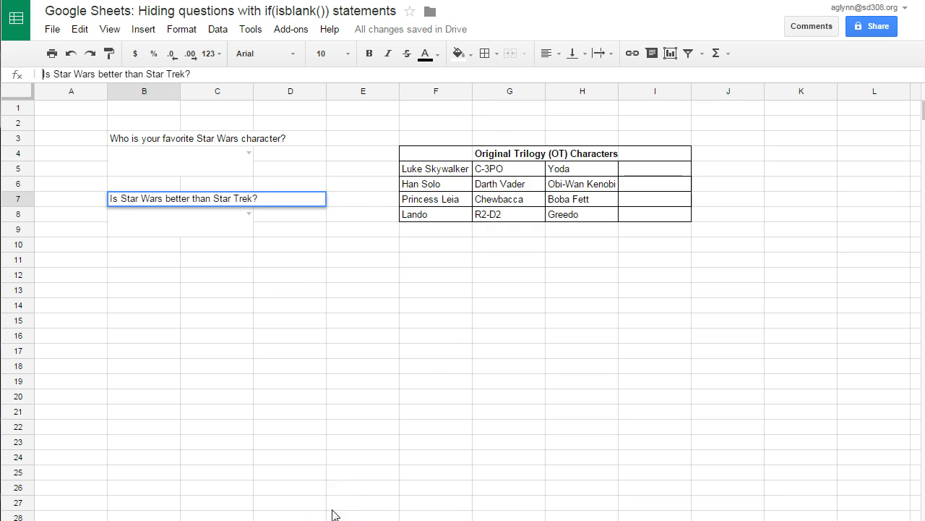
{"action": "type", "text": "="}
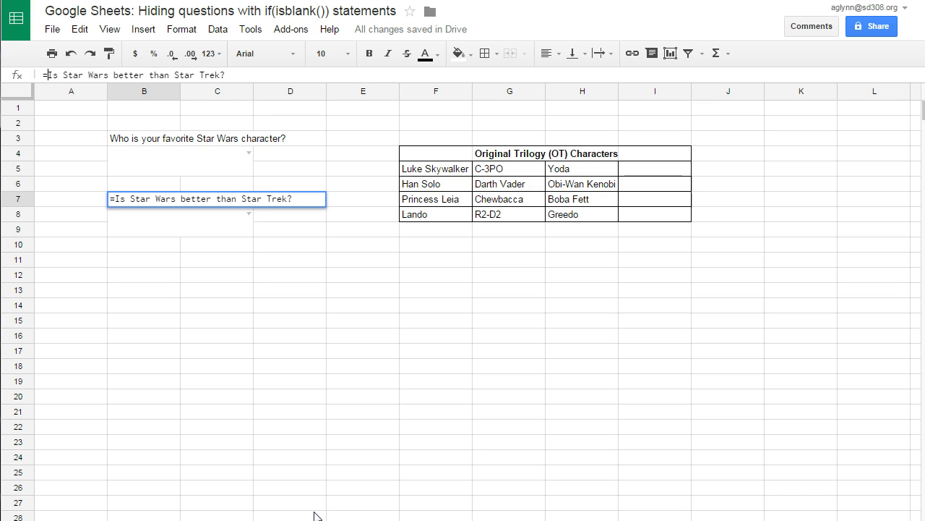
{"action": "type", "text": "if"}
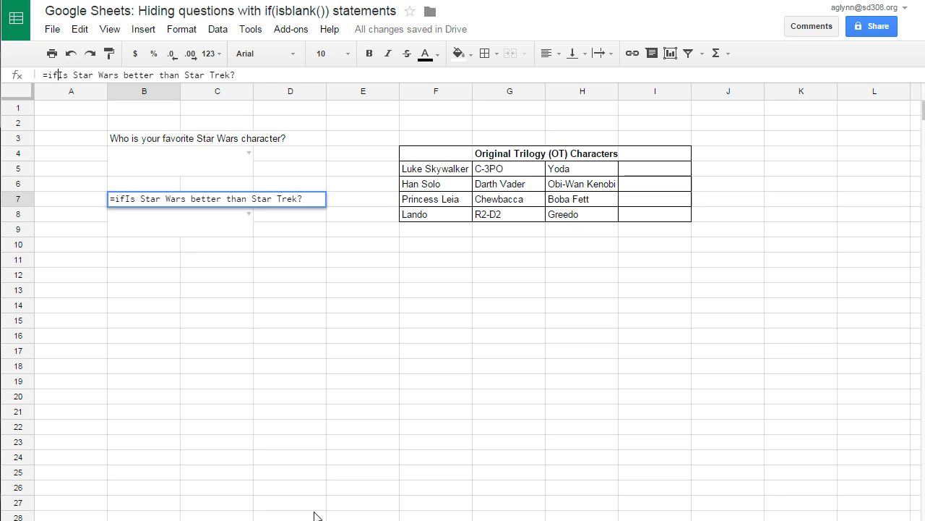
{"action": "type", "text": "("}
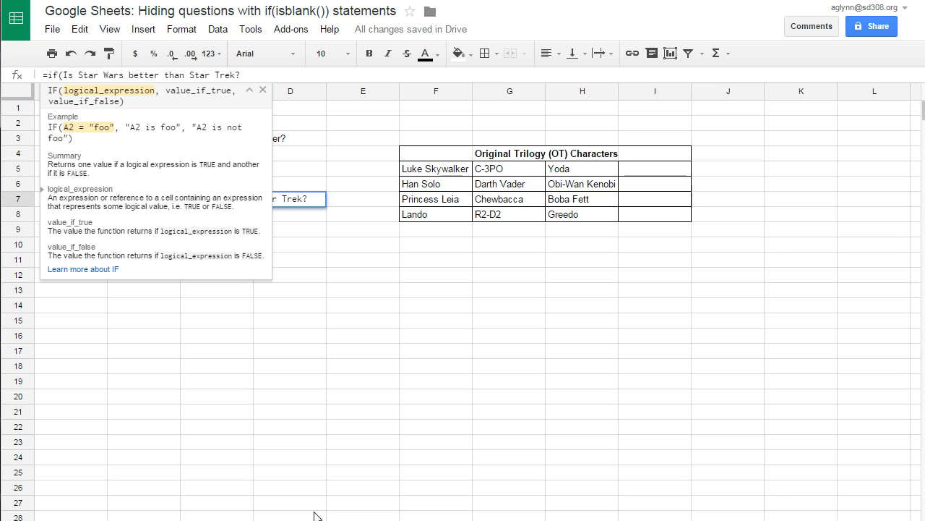
{"action": "type", "text": "isblank"}
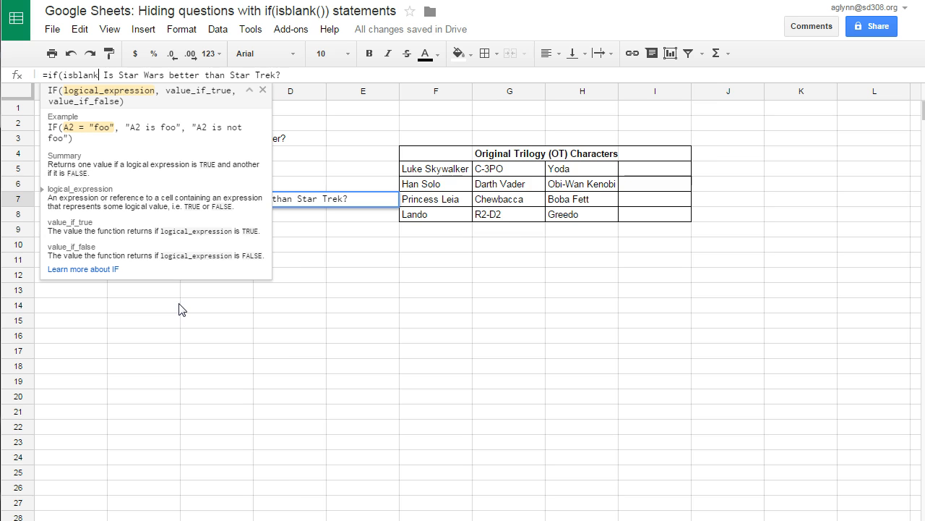
{"action": "type", "text": "("}
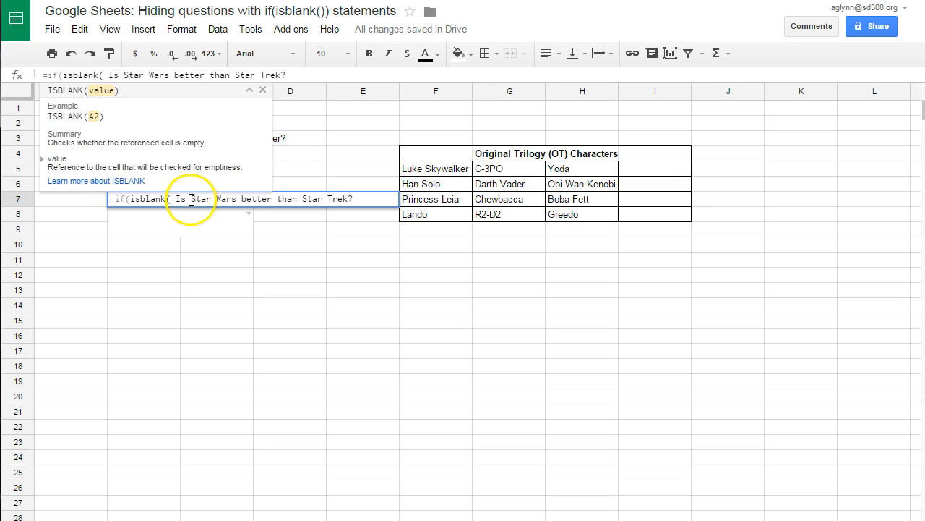
{"action": "left_click", "coordinate": [283, 153]}
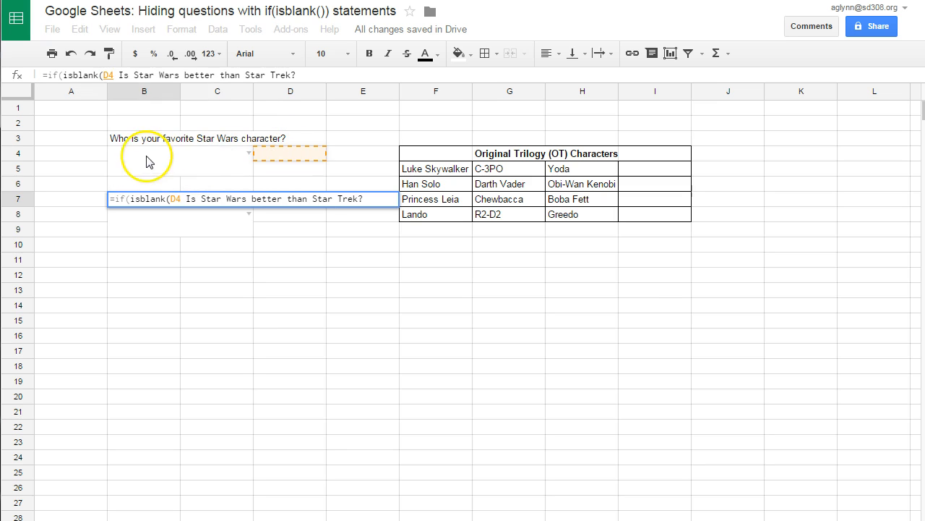
{"action": "left_click", "coordinate": [135, 156]}
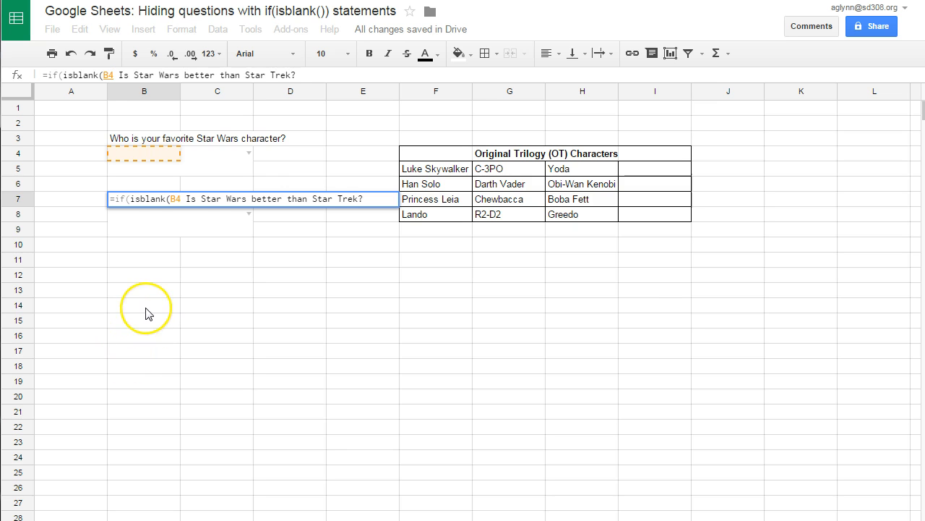
{"action": "type", "text": ")"}
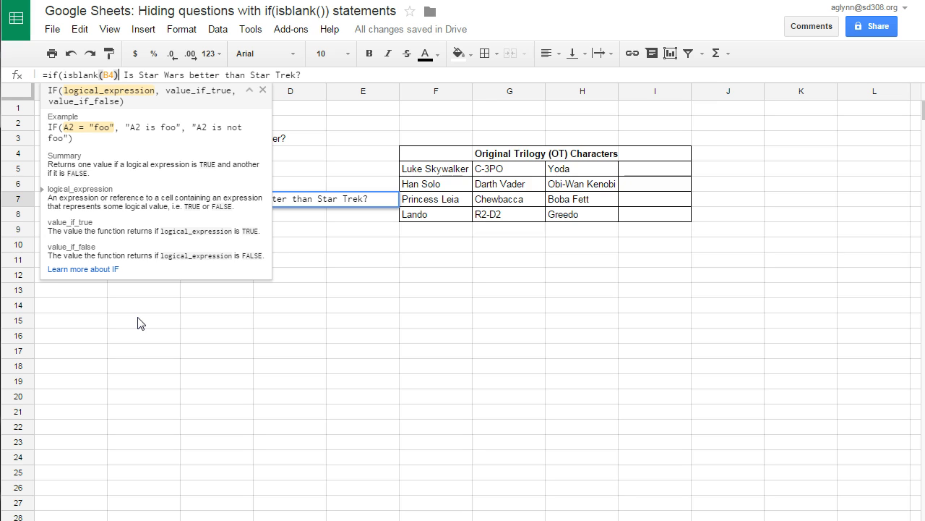
- Complete B7's IF formula with an empty true value and the quoted question "Is Star Wars better than Star Trek?" as the false value
{"action": "type", "text": ","}
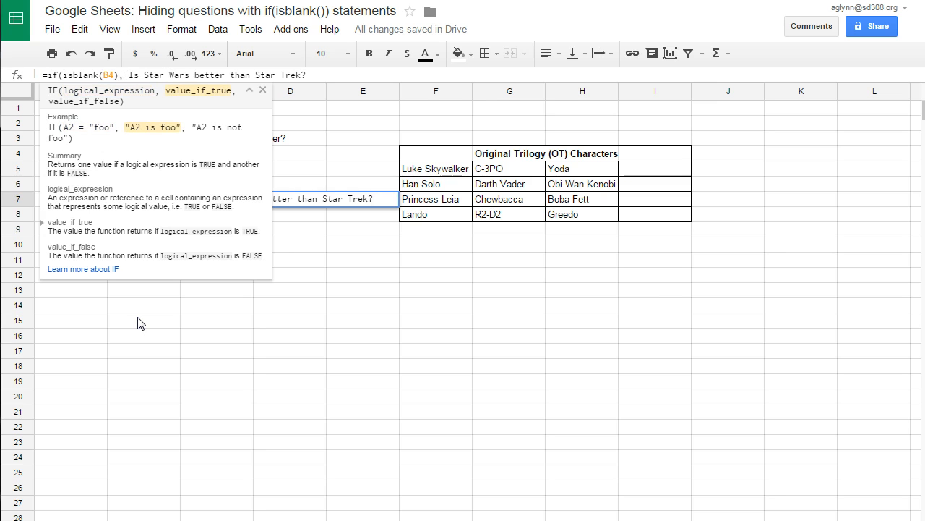
{"action": "type", "text": ","}
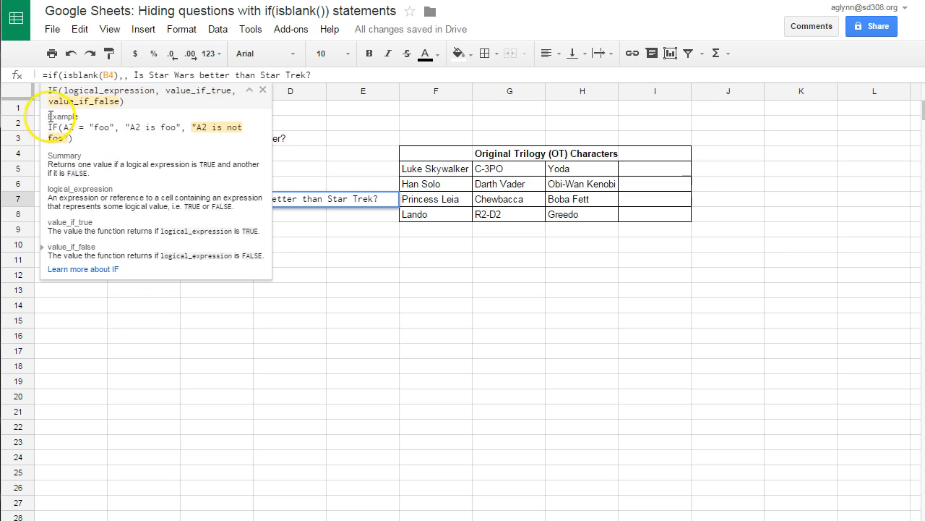
{"action": "left_click", "coordinate": [131, 76]}
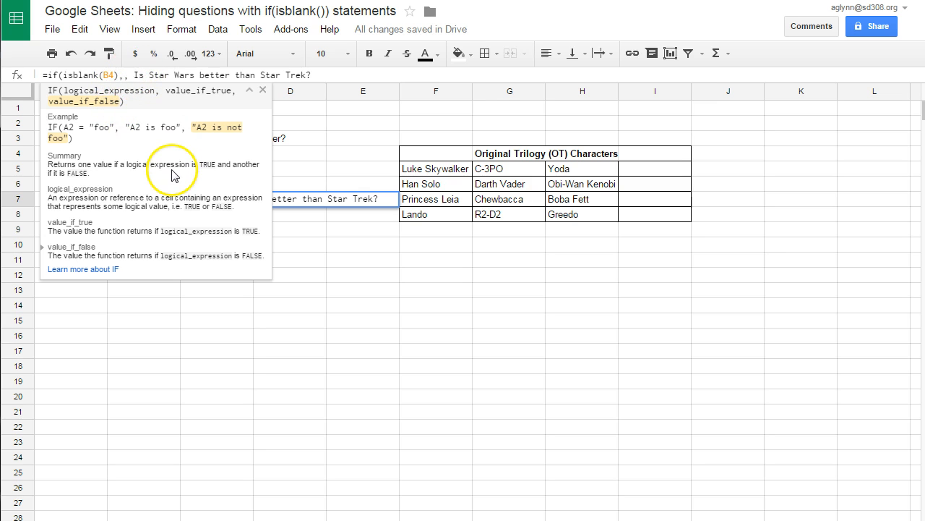
{"action": "type", "text": "\""}
{"action": "left_click", "coordinate": [322, 74]}
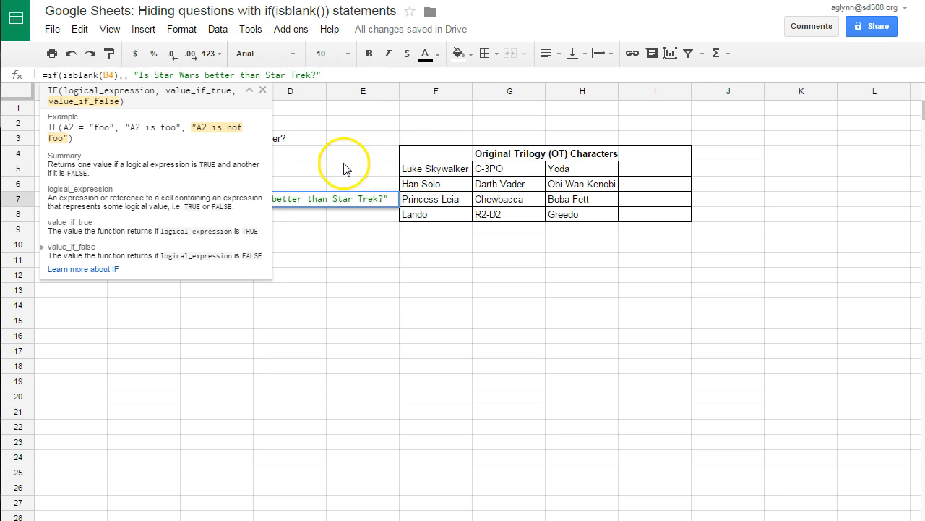
{"action": "type", "text": ")"}
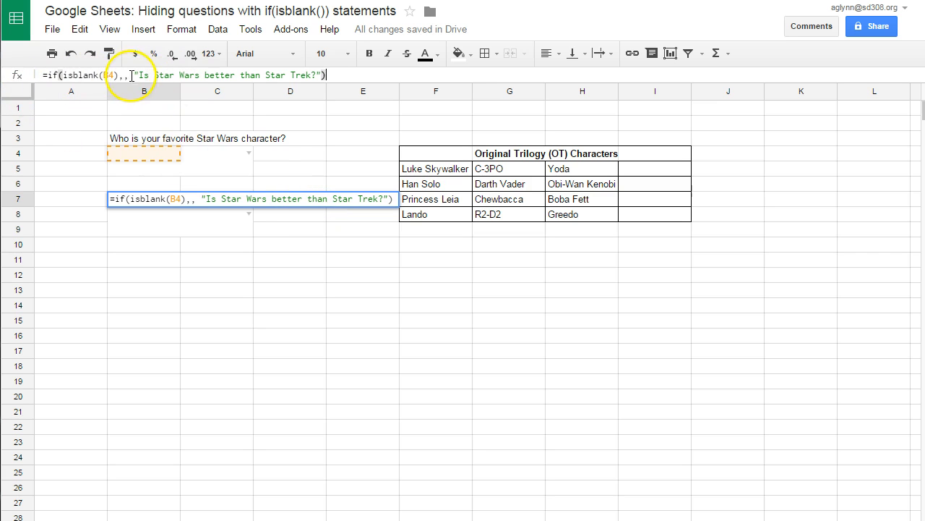
{"action": "left_click", "coordinate": [186, 264]}
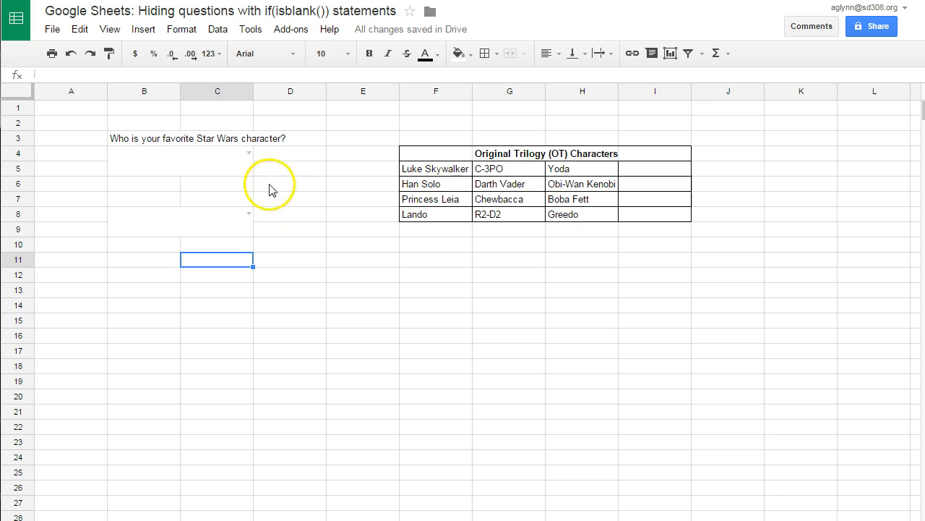
- Choose Boba Fett as the favorite Star Wars character and check the formula behind the second question in B7
{"action": "left_click", "coordinate": [249, 153]}
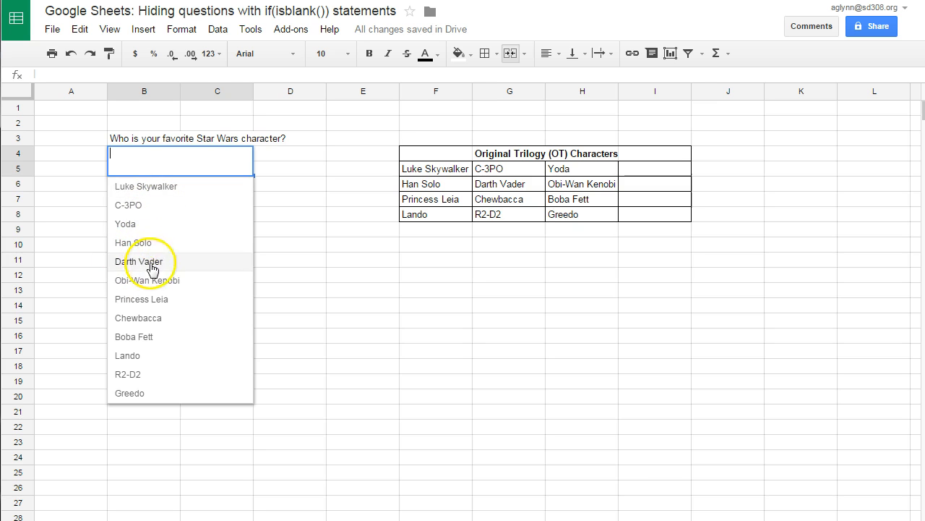
{"action": "left_click", "coordinate": [137, 336]}
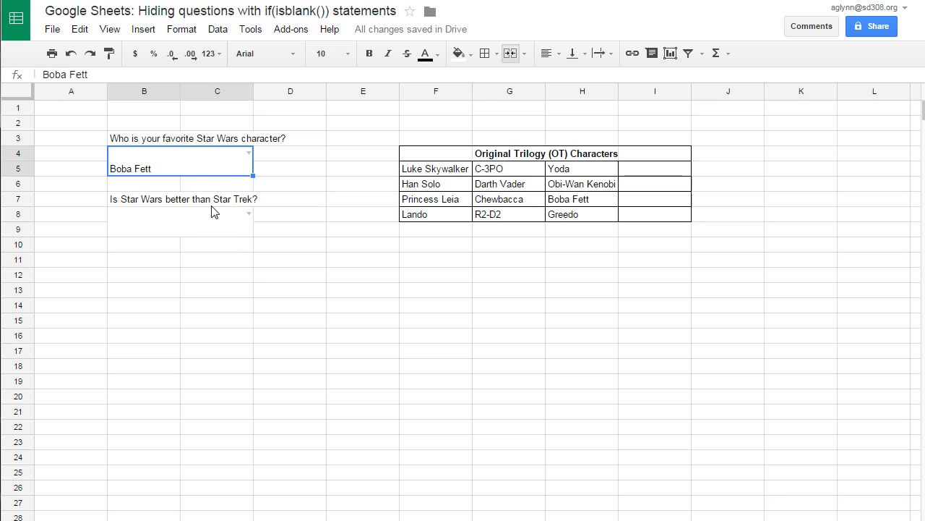
{"action": "left_click", "coordinate": [196, 201]}
{"action": "left_click", "coordinate": [140, 200]}
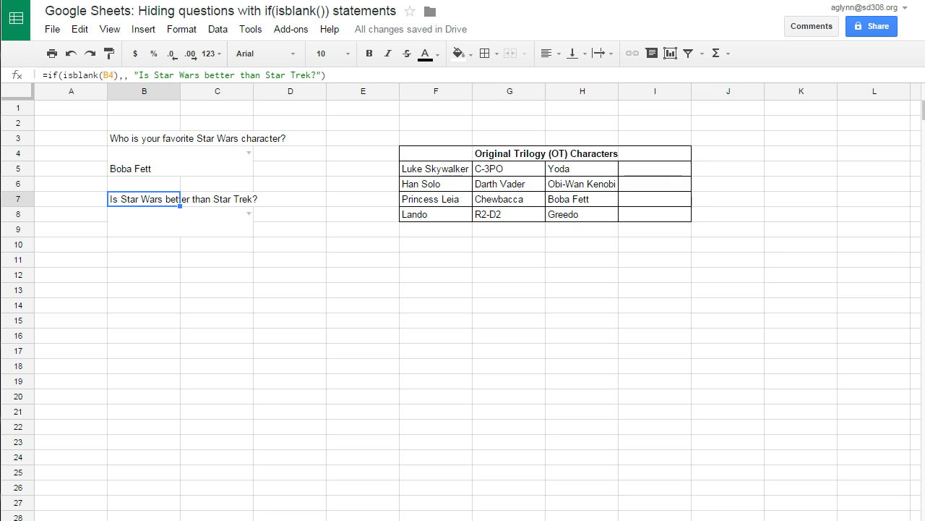
- Enter the question "Why is Star Wars better than Star Trek?" in cell B11
{"action": "left_click", "coordinate": [121, 260]}
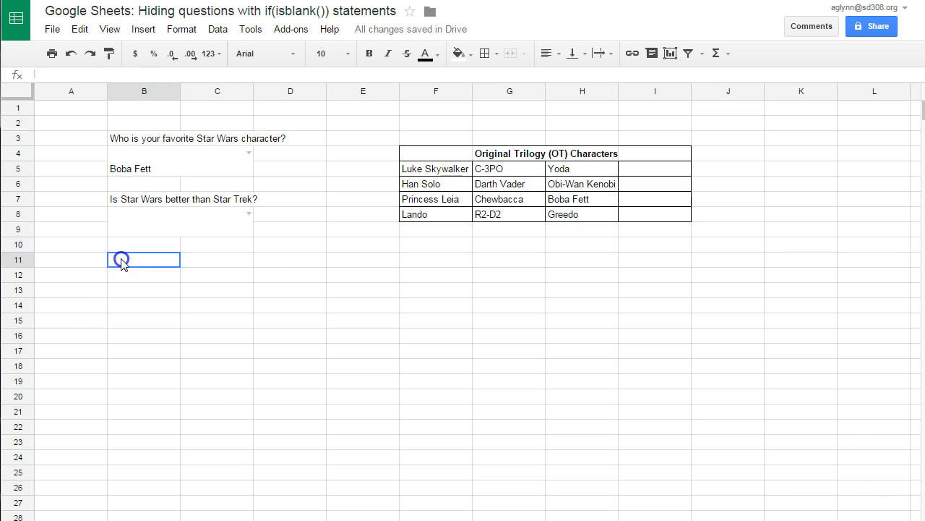
{"action": "type", "text": "Why is Star Wars better than Star Trek?"}
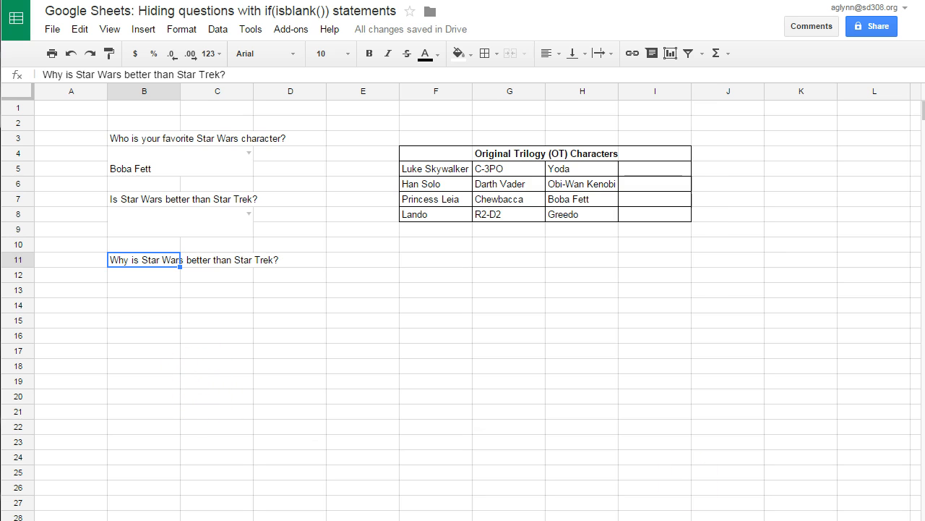
{"action": "left_click", "coordinate": [195, 352]}
{"action": "left_click", "coordinate": [142, 262]}
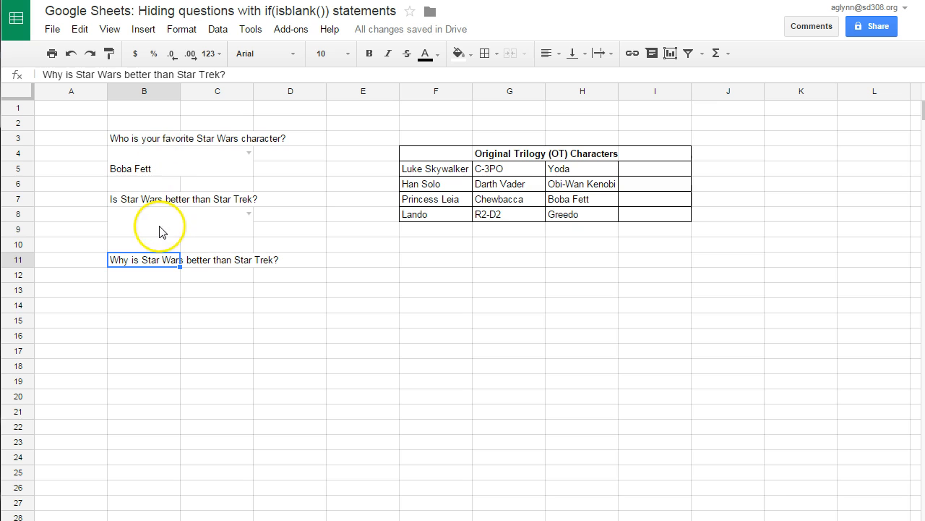
- Insert =if(isblank(B8) before the question text in B11 to test whether the second question's answer cell is empty
{"action": "left_click", "coordinate": [43, 76]}
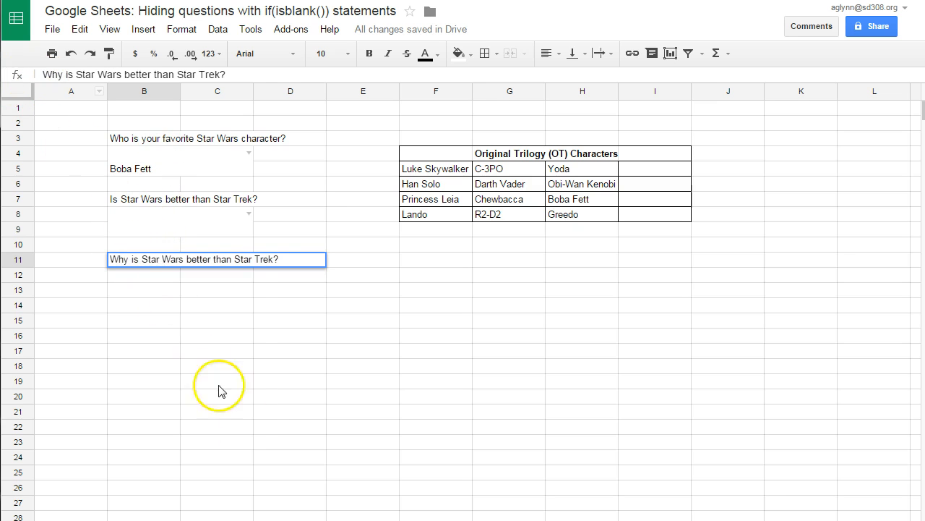
{"action": "type", "text": "="}
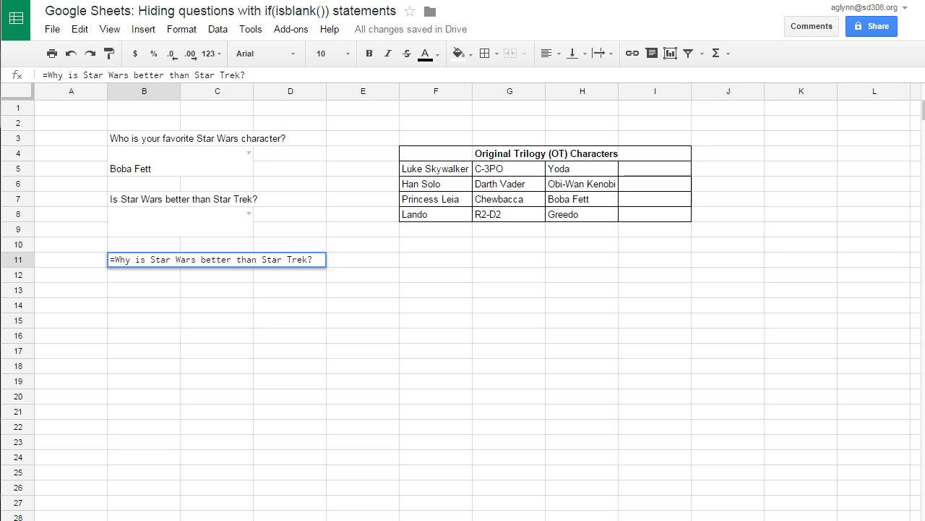
{"action": "type", "text": "if"}
{"action": "type", "text": "(isblan"}
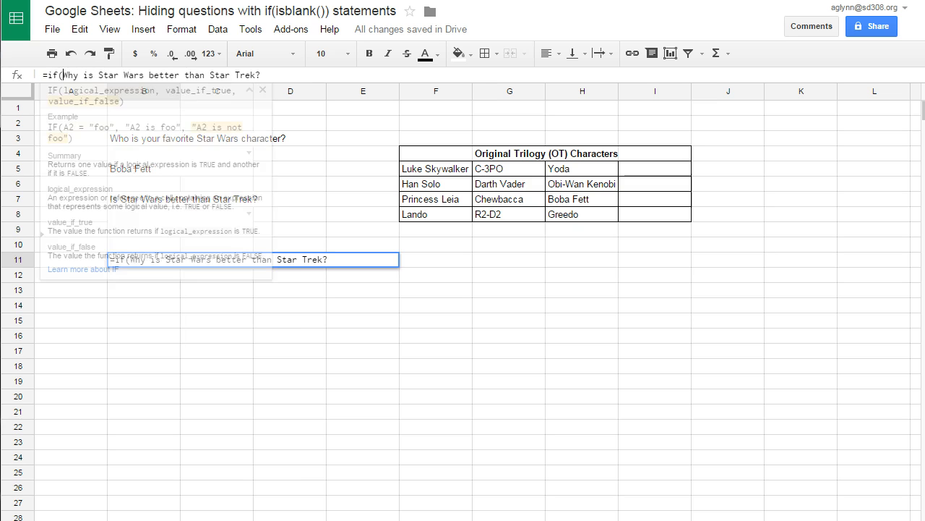
{"action": "type", "text": "k"}
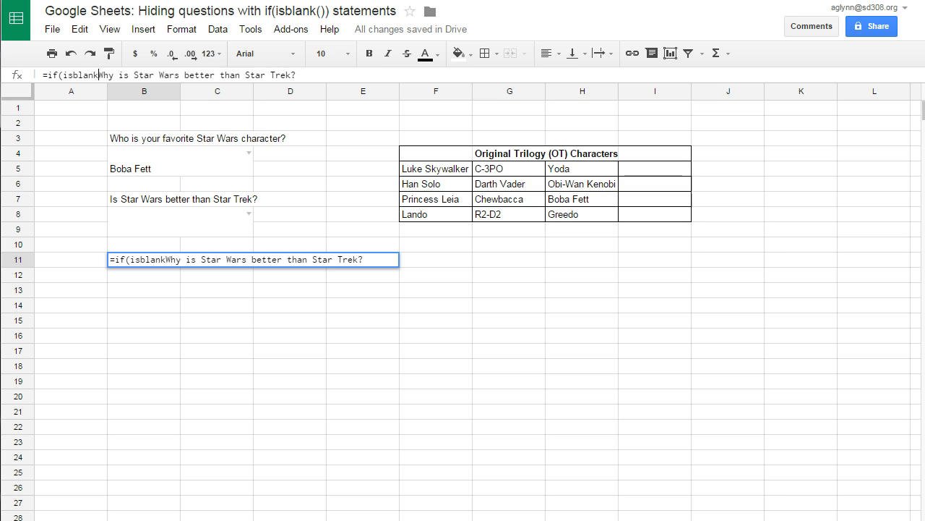
{"action": "type", "text": "("}
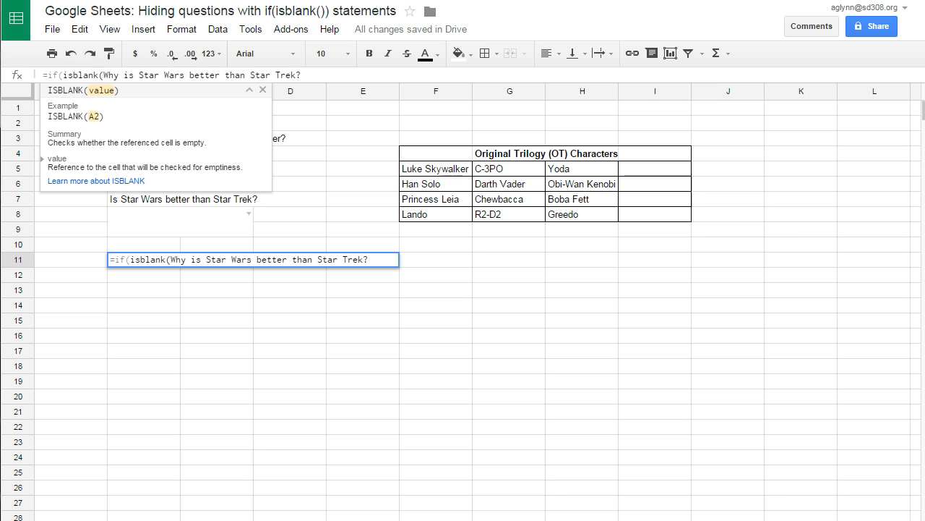
{"action": "left_click", "coordinate": [118, 214]}
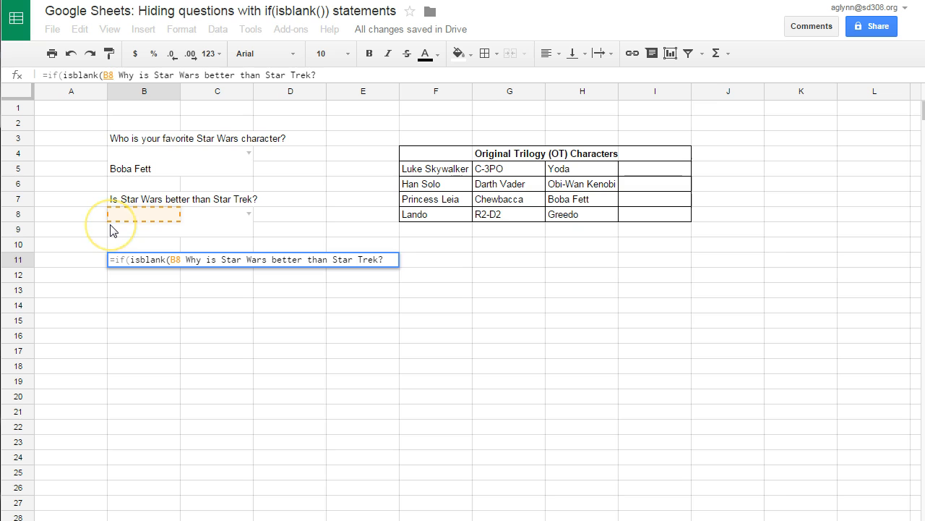
{"action": "type", "text": ")"}
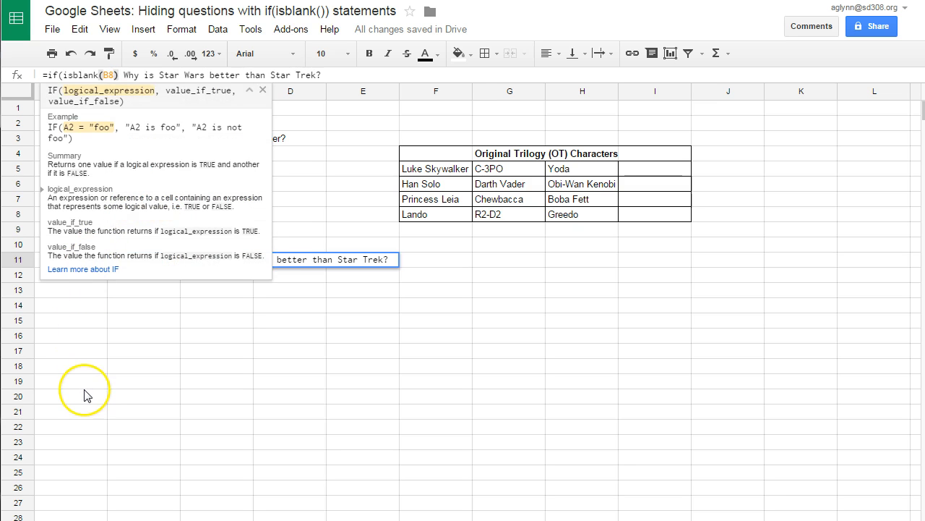
- Complete B11's IF formula with an empty true value and the quoted question "Why is Star Wars better than Star Trek?" as the false value
{"action": "type", "text": ",,"}
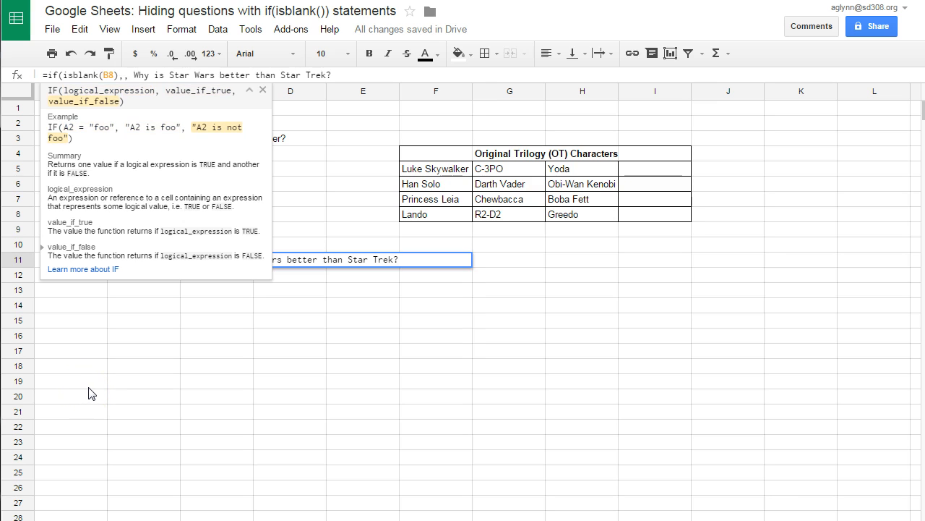
{"action": "type", "text": "\""}
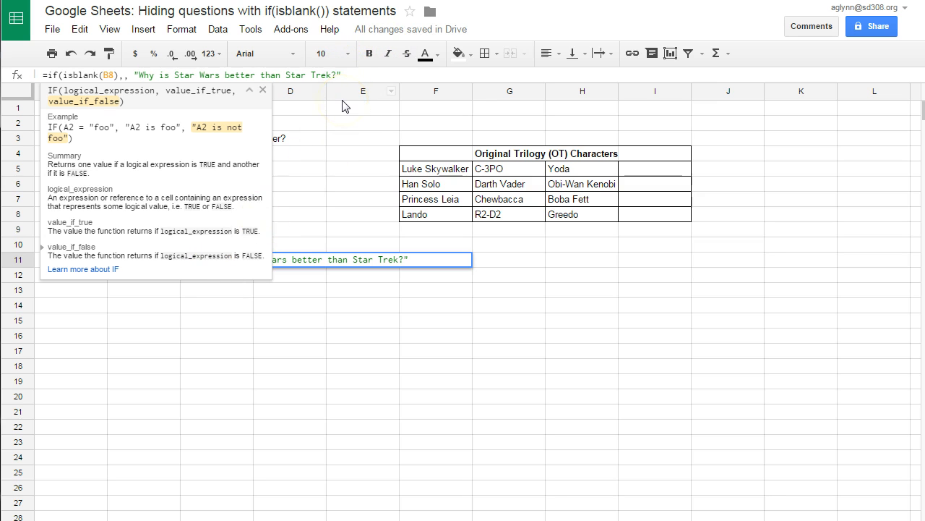
{"action": "type", "text": ")"}
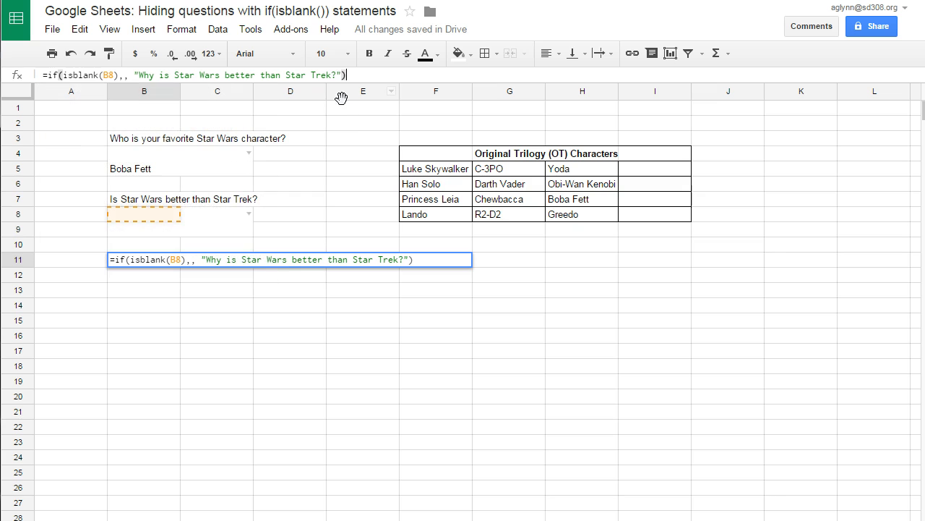
{"action": "left_click", "coordinate": [237, 312]}
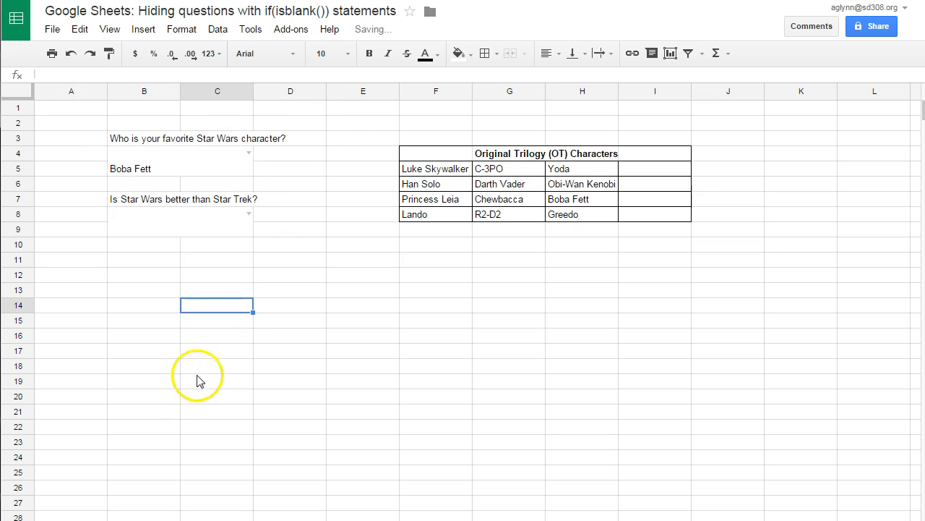
- Answer the question "Is Star Wars better than Star Trek?" with Yes
{"action": "left_click", "coordinate": [249, 214]}
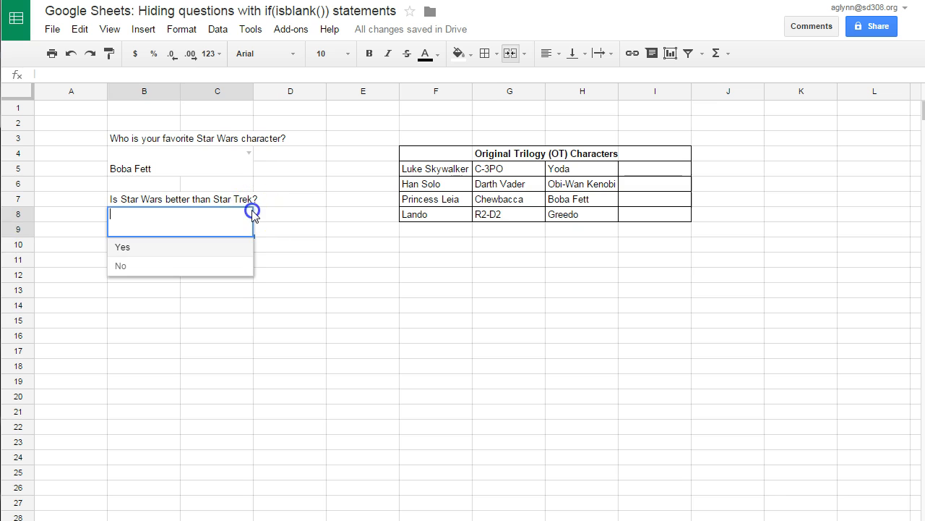
{"action": "left_click", "coordinate": [183, 252]}
{"action": "left_click", "coordinate": [178, 381]}
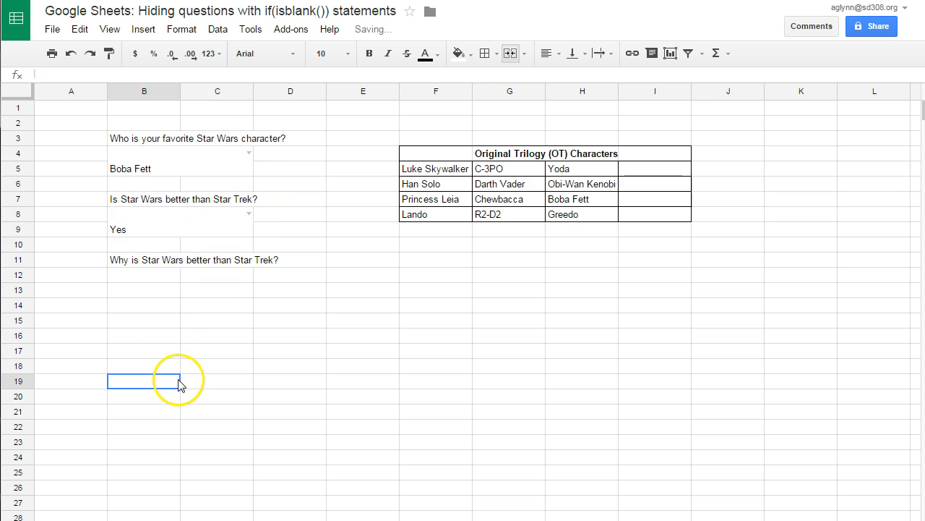
- Answer the question "Why is Star Wars better than Star Trek?" with LIGHTSABERS! in cell B12
{"action": "left_click_drag", "start_coordinate": [149, 274], "coordinate": [209, 289]}
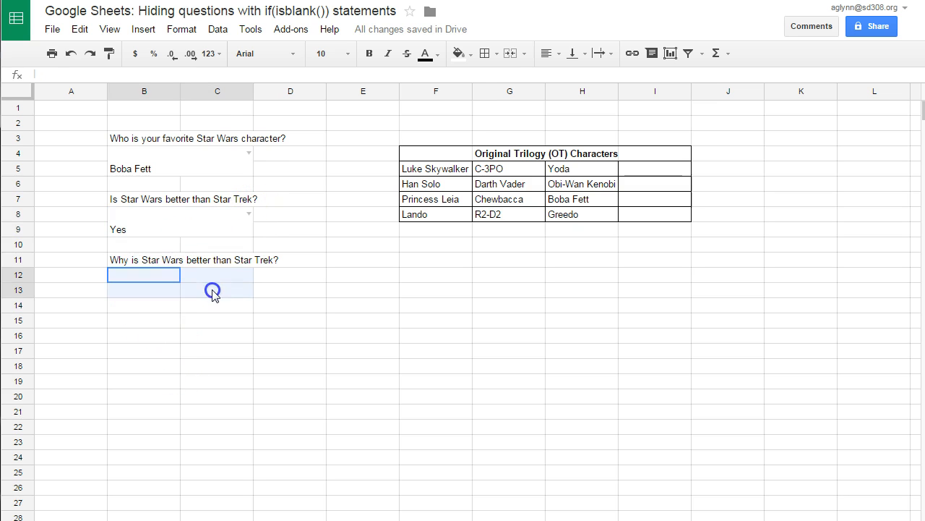
{"action": "left_click", "coordinate": [509, 53]}
{"action": "type", "text": "LIGHTSABERS!"}
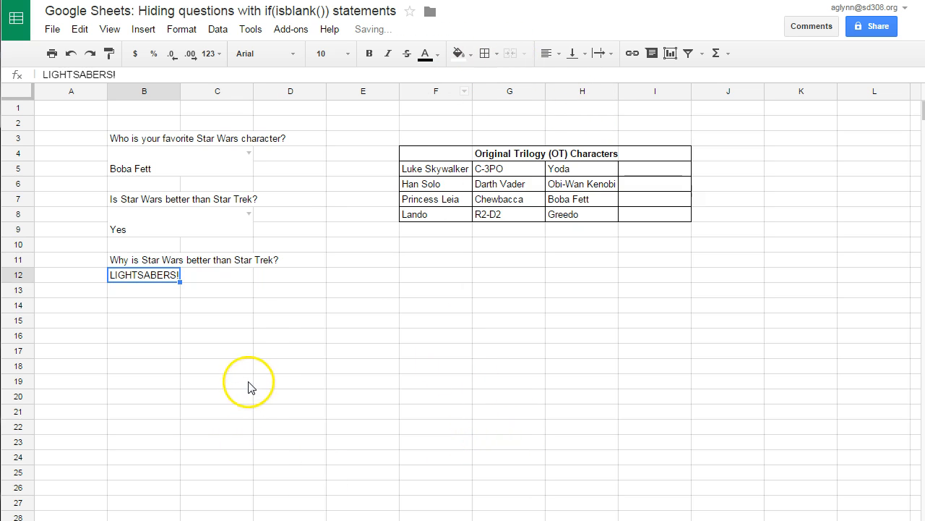
{"action": "left_click", "coordinate": [246, 380]}
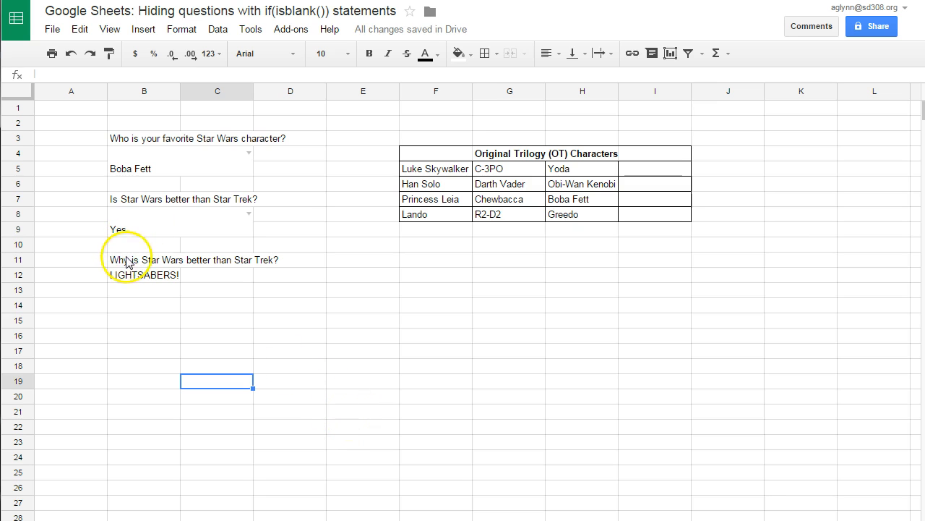
- Clear the answers to all three questions, working from the last question up to the favorite character question
{"action": "left_click", "coordinate": [139, 281]}
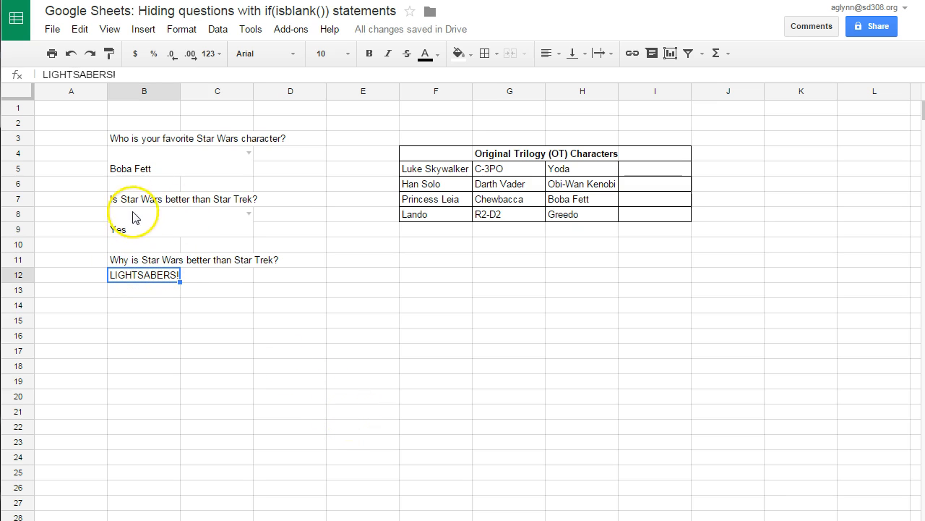
{"action": "left_click", "coordinate": [127, 226]}
{"action": "left_click", "coordinate": [124, 275]}
{"action": "key", "text": "Delete"}
{"action": "left_click", "coordinate": [133, 224]}
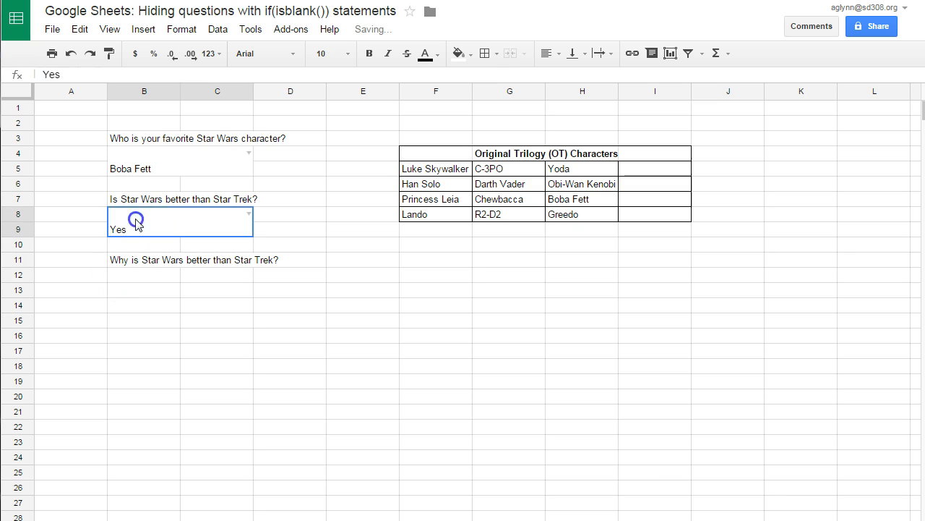
{"action": "key", "text": "Delete"}
{"action": "left_click", "coordinate": [142, 162]}
{"action": "key", "text": "Delete"}
{"action": "left_click", "coordinate": [342, 358]}
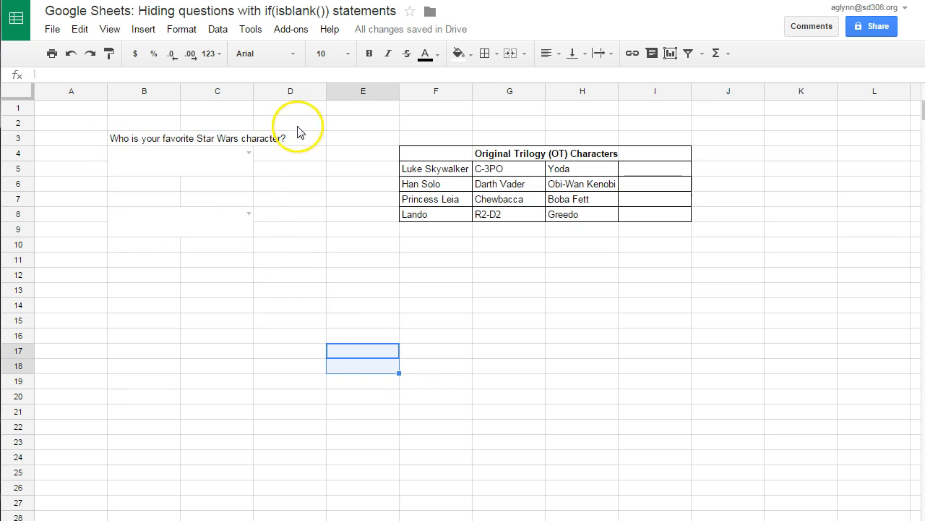
- Choose C-3PO as the favorite Star Wars character and answer Yes to whether Star Wars is better than Star Trek
{"action": "left_click", "coordinate": [248, 153]}
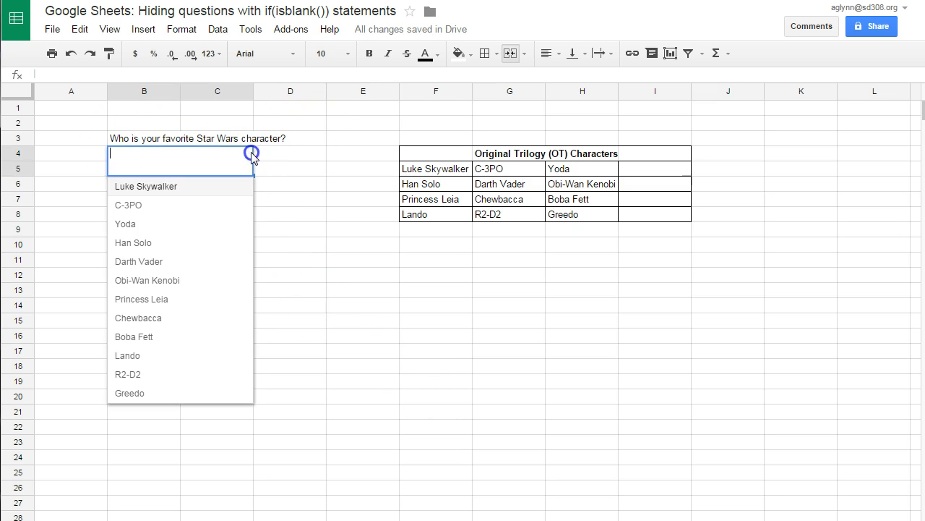
{"action": "left_click", "coordinate": [167, 212]}
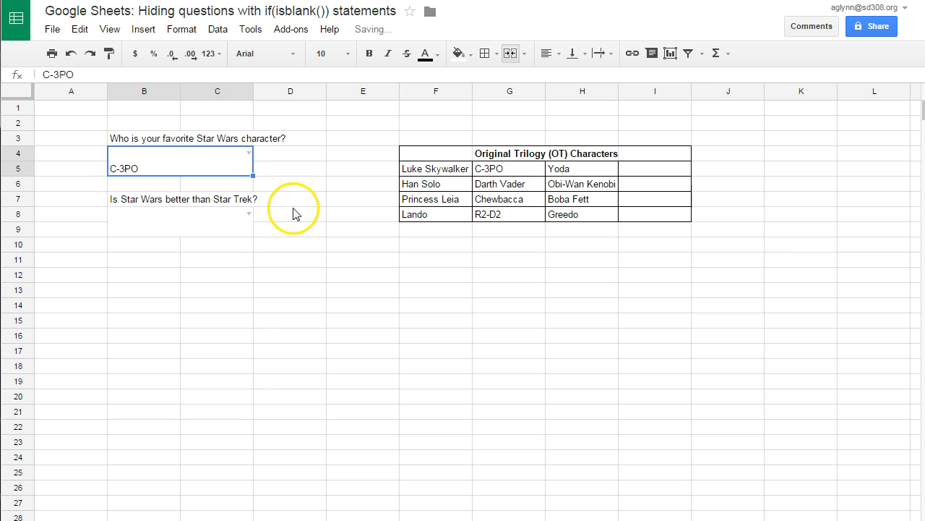
{"action": "left_click", "coordinate": [246, 216]}
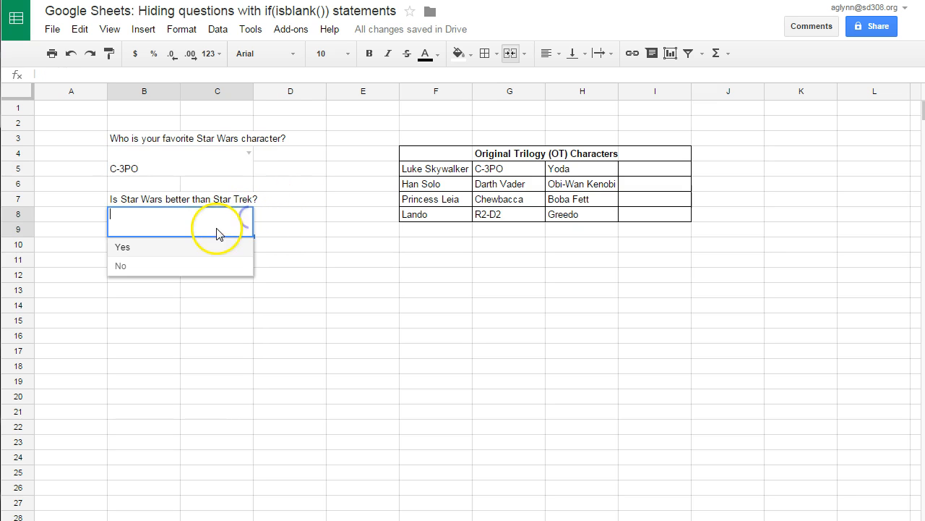
{"action": "left_click", "coordinate": [203, 247]}
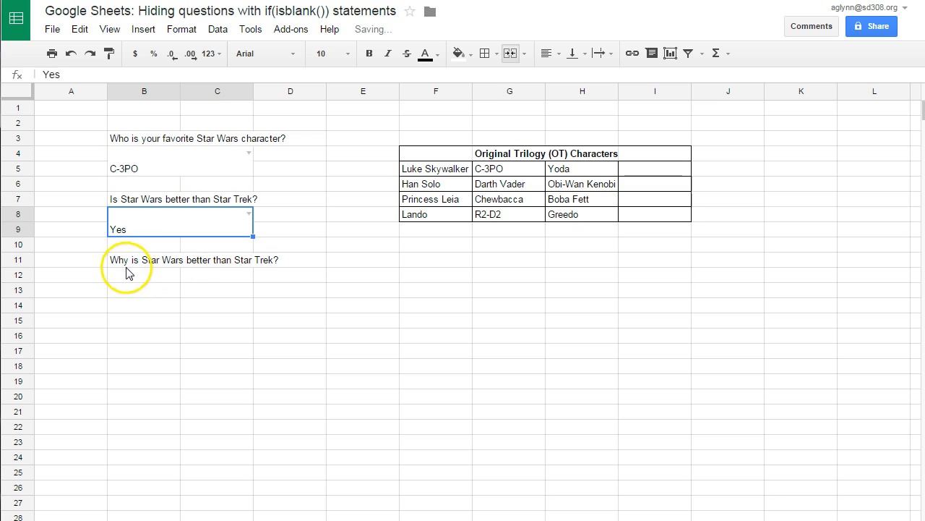
- Enter LIGHTSABERS! in cell B12 as the reason why Star Wars is better
{"action": "left_click", "coordinate": [149, 275]}
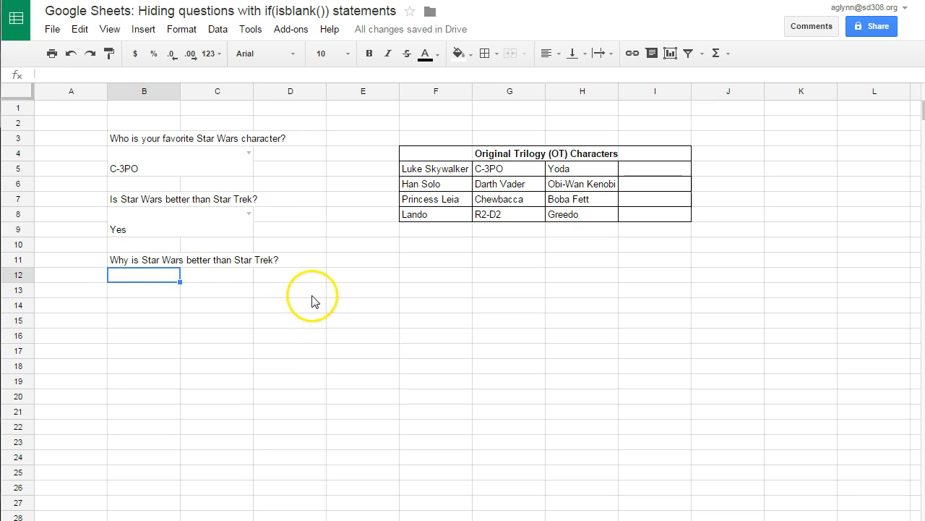
{"action": "type", "text": "LIGHTSABERS!"}
{"action": "left_click", "coordinate": [334, 327]}
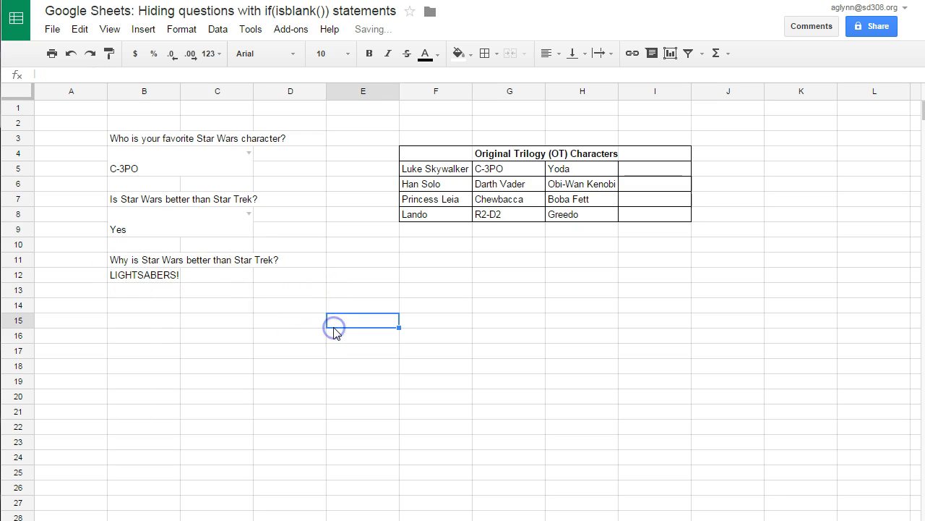